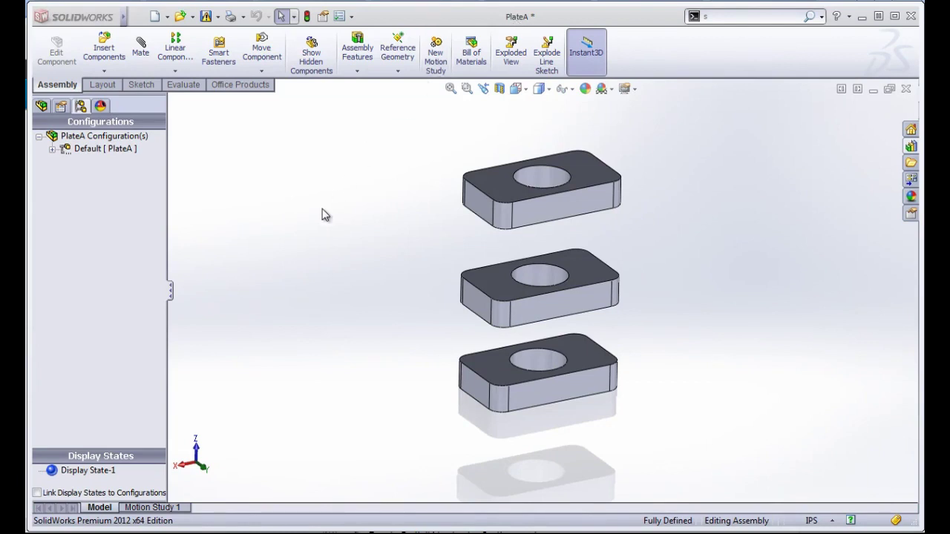
Make a new drawing from the PlateA assembly without opening the existing same-name drawing.
click(138, 16)
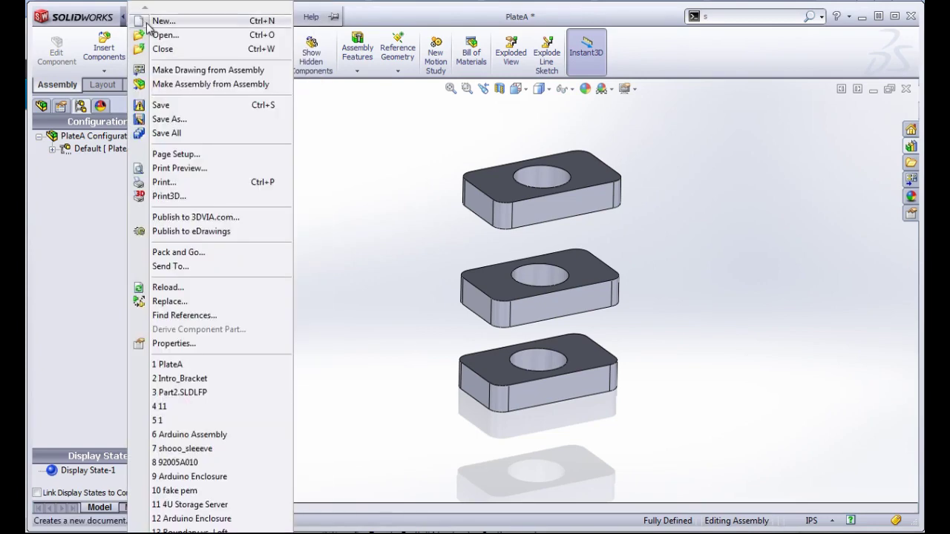
click(215, 72)
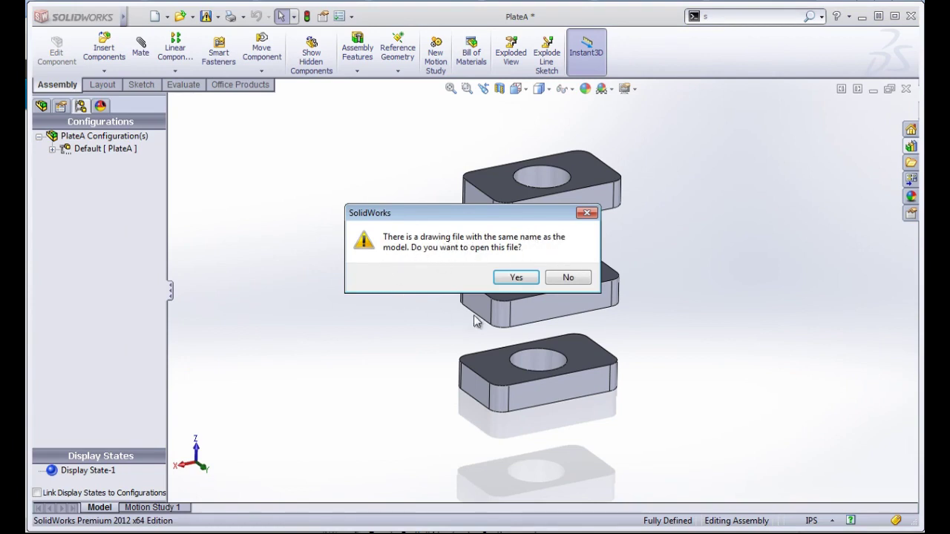
click(567, 277)
Create Draw1 from the Drawing template and review the A (ANSI) Landscape 279.40mm × 215.90mm sheet size.
click(355, 267)
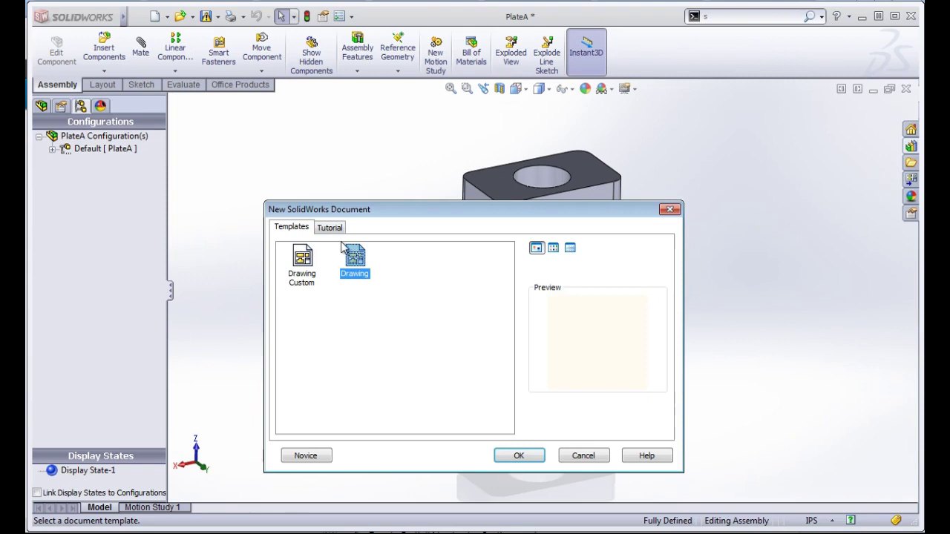
click(522, 453)
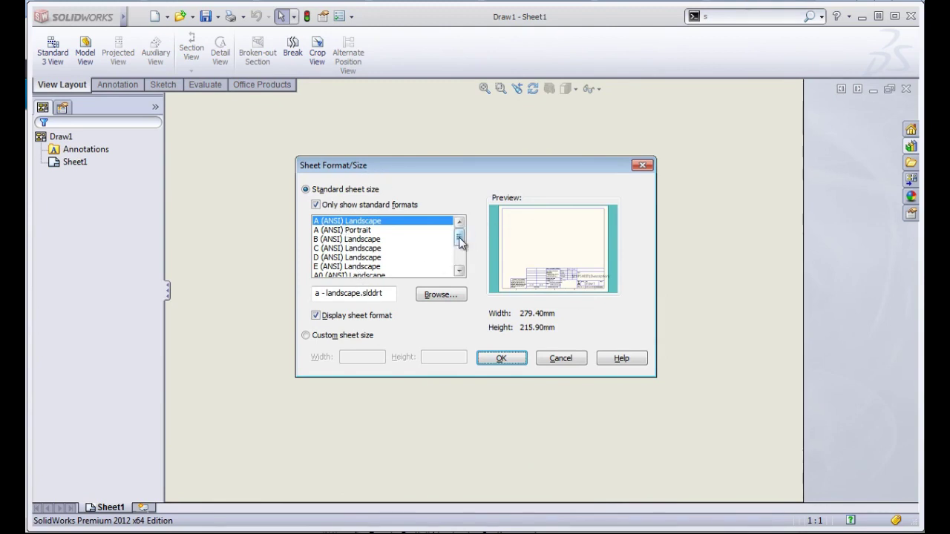
mouse_move(460, 238)
mouse_down()
mouse_move(458, 256)
mouse_move(458, 234)
mouse_up()
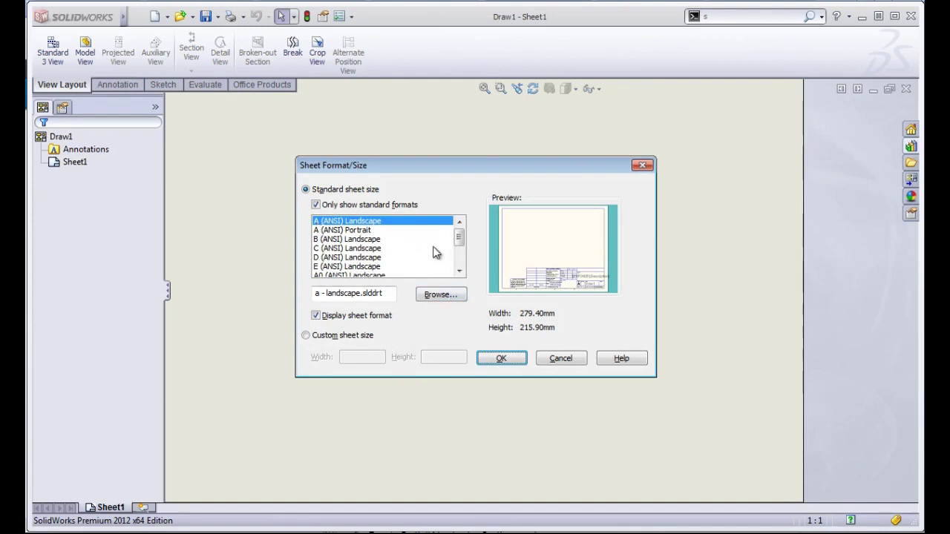
Accept the A (ANSI) Landscape sheet size and select Sheet1 in the drawing tree.
click(491, 359)
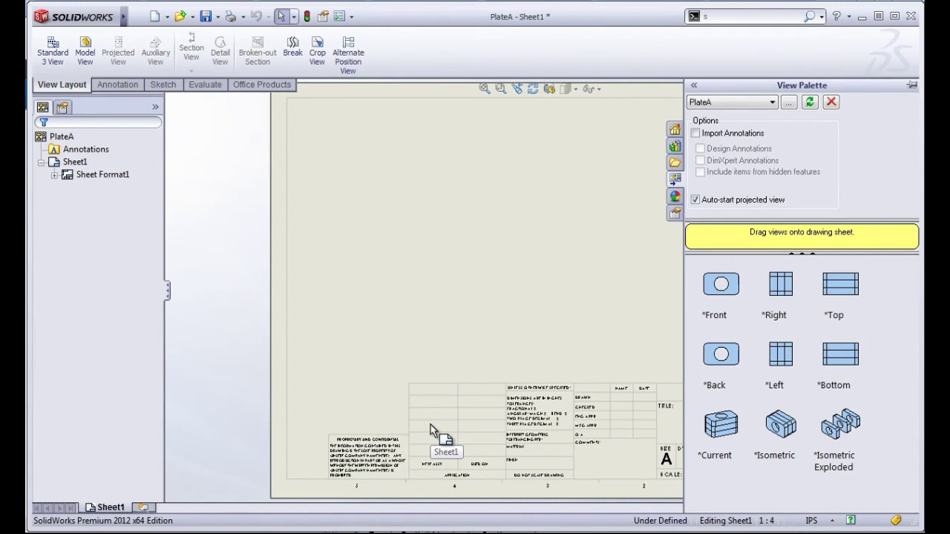
click(136, 18)
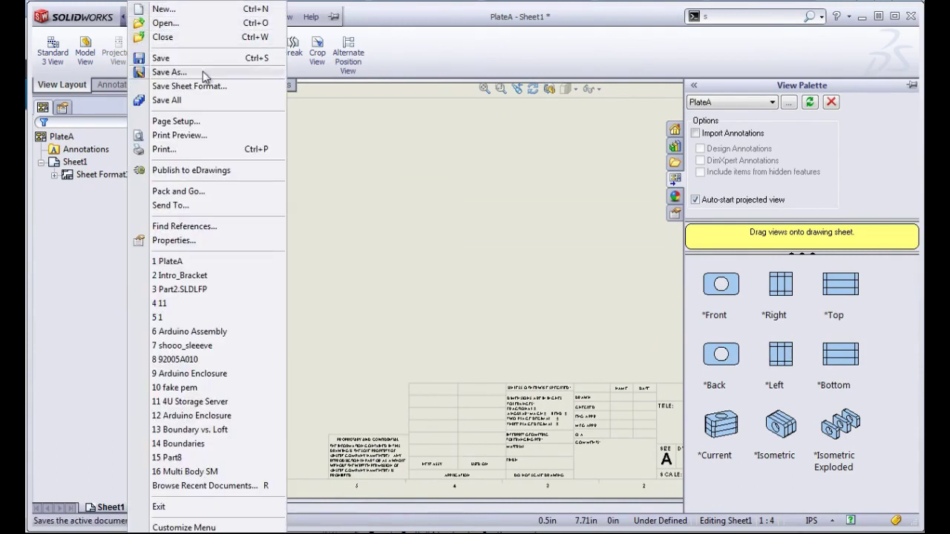
key(Escape)
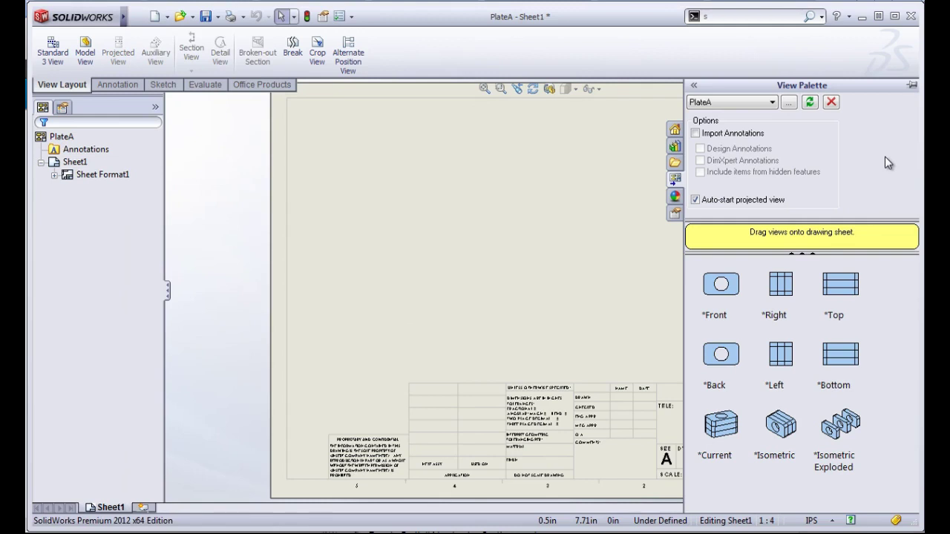
click(53, 164)
click(74, 163)
Place PlateA's front view at top left with projected lower, side and isometric views.
mouse_move(727, 289)
mouse_down()
mouse_move(465, 235)
mouse_move(349, 142)
mouse_up()
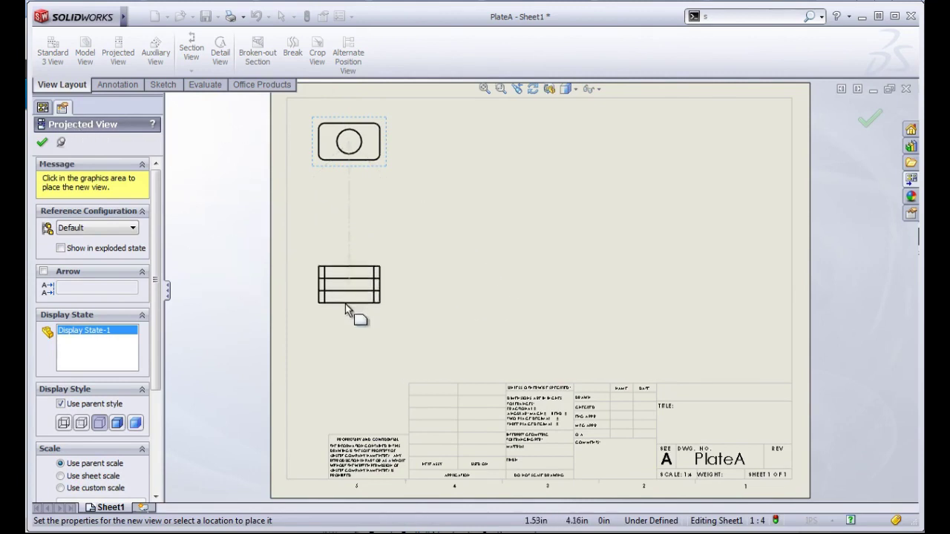
click(345, 267)
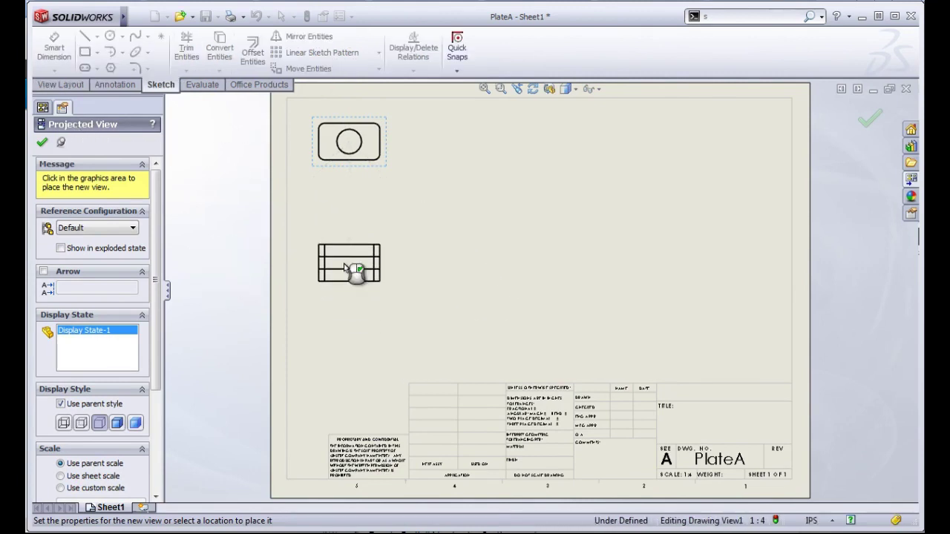
click(606, 145)
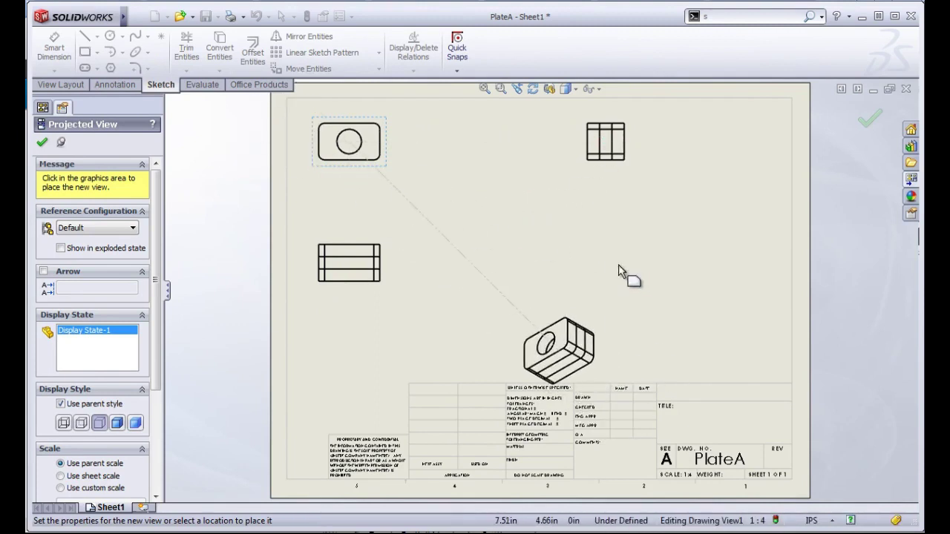
click(562, 245)
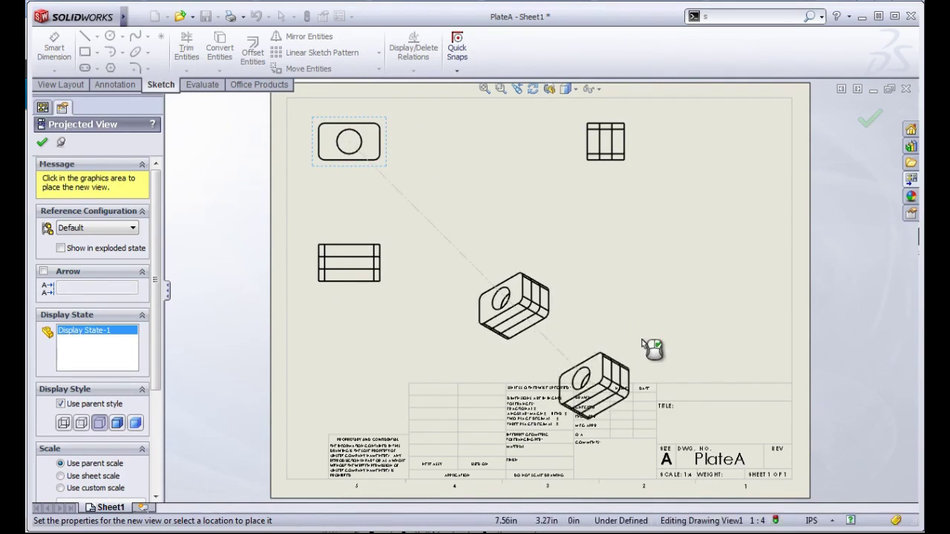
click(870, 119)
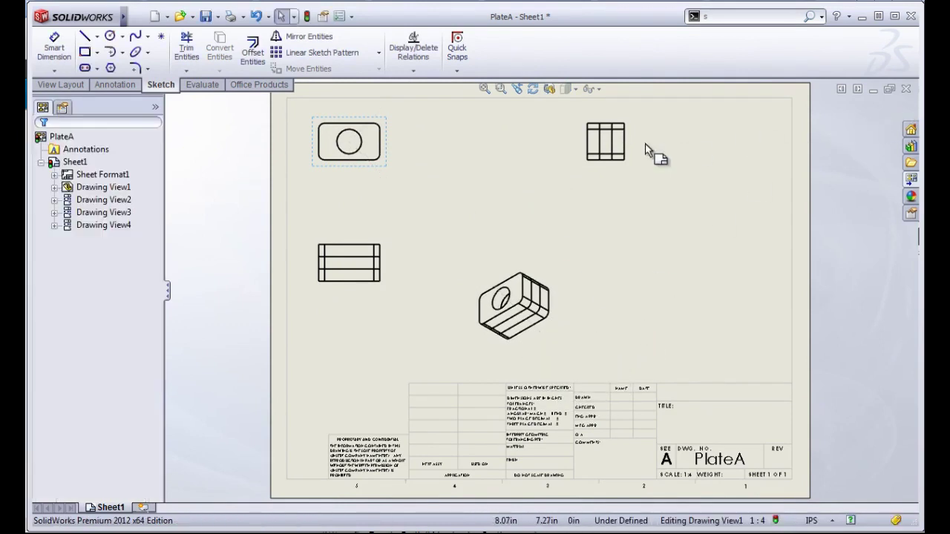
Drag the side, front and isometric views closer together on the sheet.
mouse_move(640, 131)
mouse_down()
mouse_move(462, 148)
mouse_move(508, 147)
mouse_up()
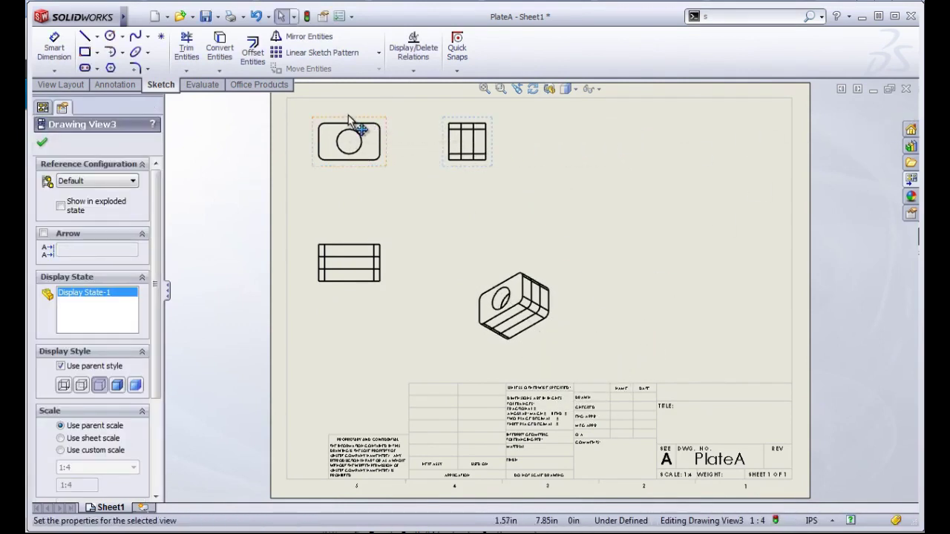
mouse_move(359, 129)
mouse_down()
mouse_move(348, 173)
mouse_move(349, 132)
mouse_move(384, 142)
mouse_move(350, 161)
mouse_move(391, 153)
mouse_up()
mouse_move(540, 271)
mouse_down()
mouse_move(474, 186)
mouse_move(534, 256)
mouse_up()
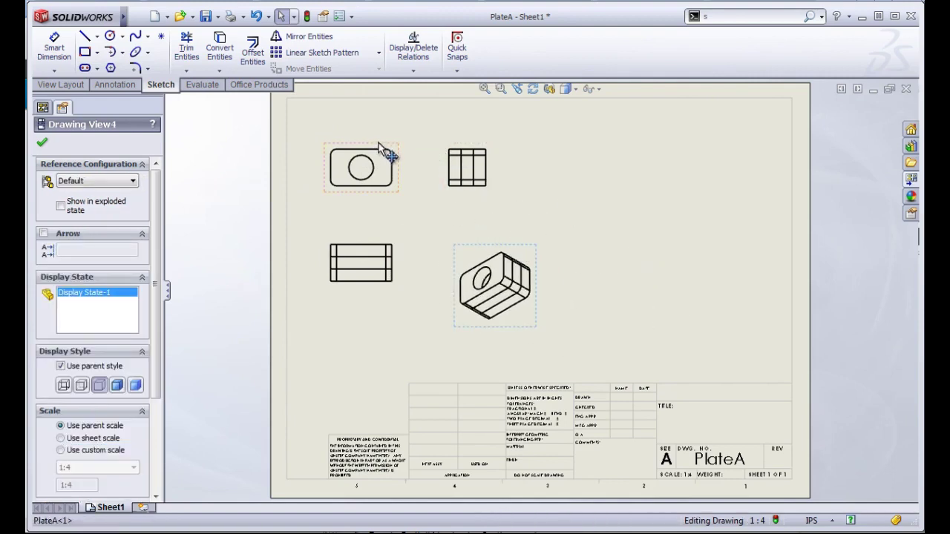
mouse_move(379, 143)
mouse_down()
mouse_move(423, 152)
mouse_move(409, 159)
mouse_move(393, 121)
mouse_move(409, 163)
mouse_move(352, 160)
mouse_move(373, 143)
mouse_up()
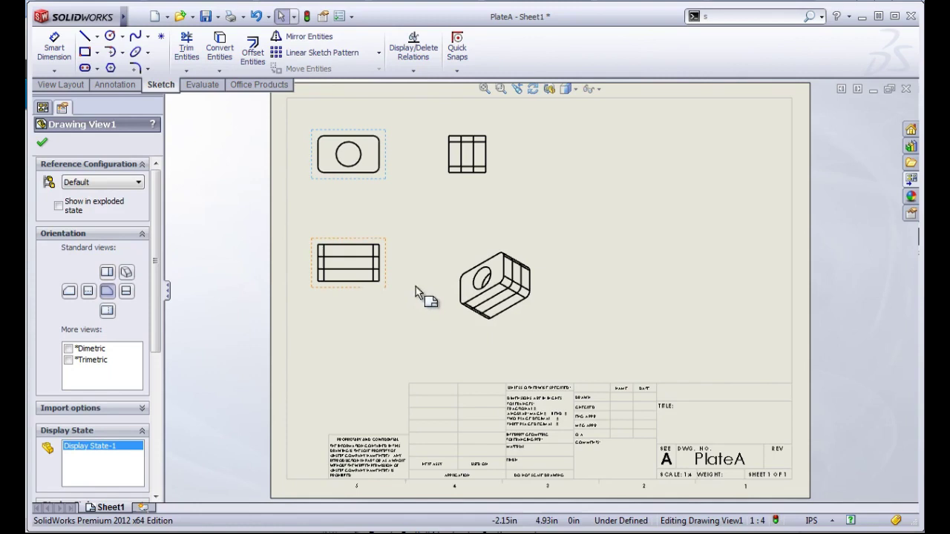
Set the lower-left view's display style to Shaded With Edges.
click(357, 238)
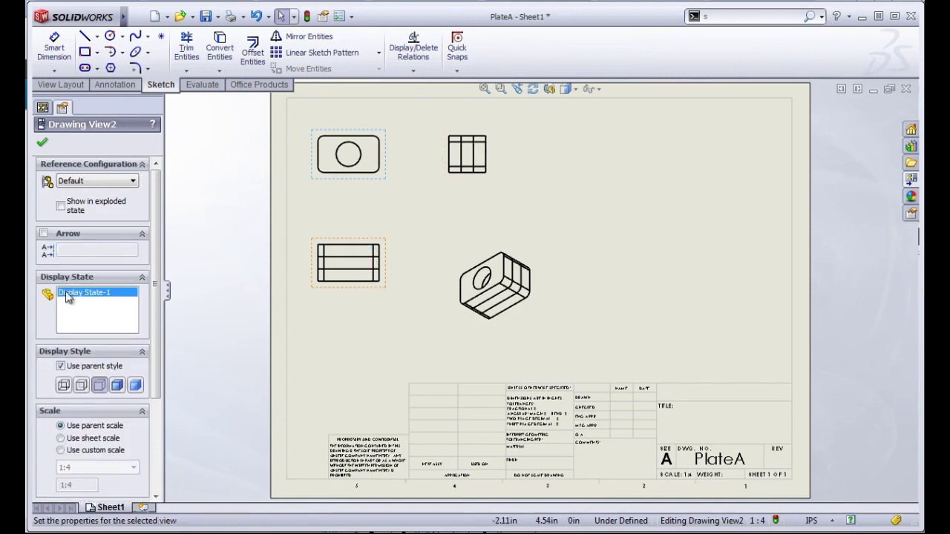
mouse_move(153, 202)
mouse_down()
mouse_move(156, 296)
mouse_move(151, 235)
mouse_up()
click(116, 332)
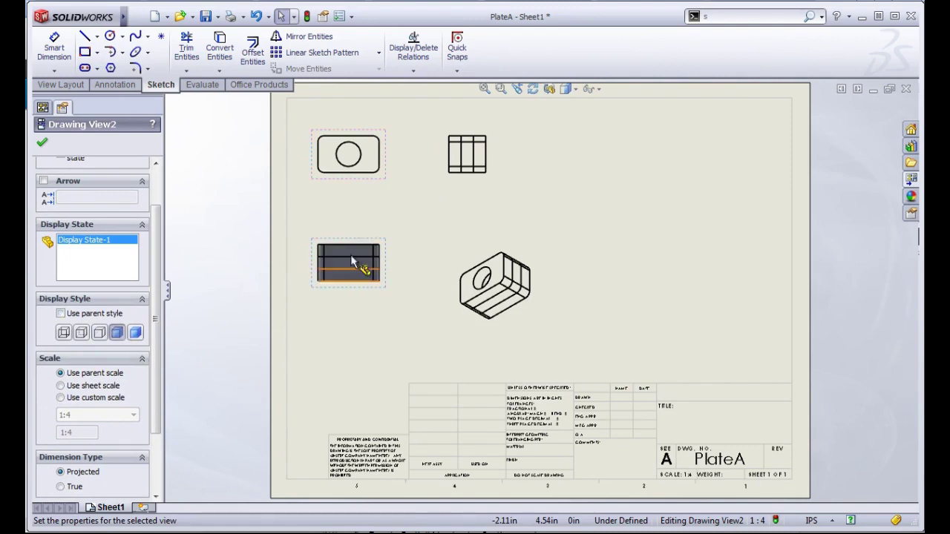
click(135, 332)
click(99, 332)
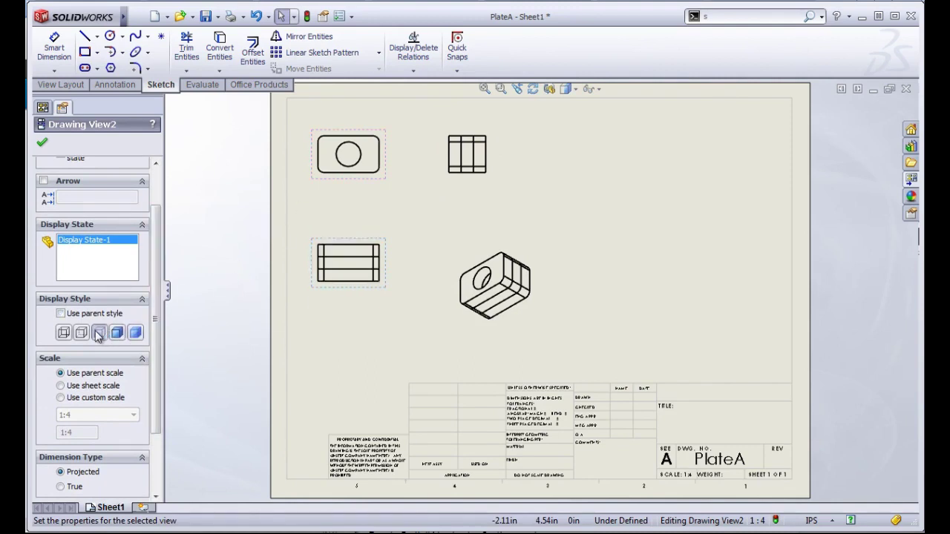
click(117, 332)
drag(156, 274, 158, 330)
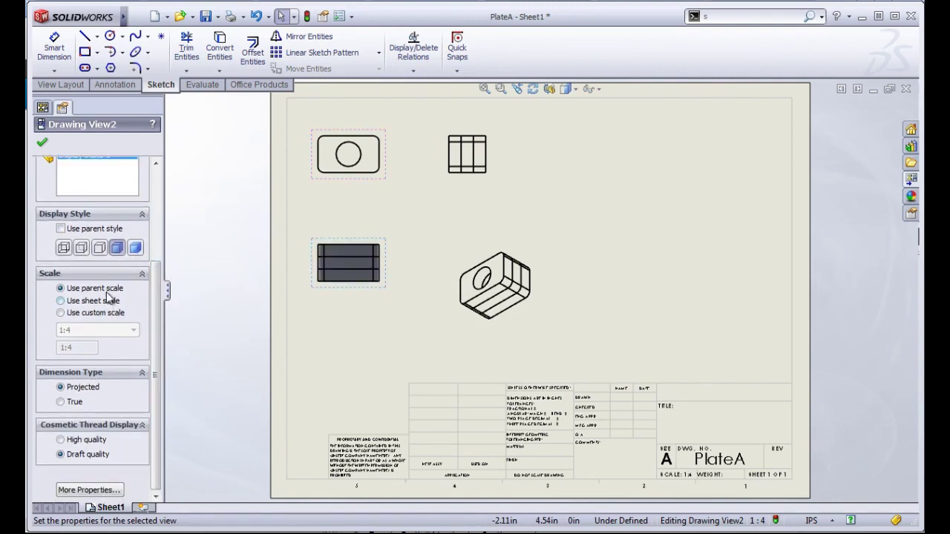
Give the front view a custom scale of 1:2.
click(342, 145)
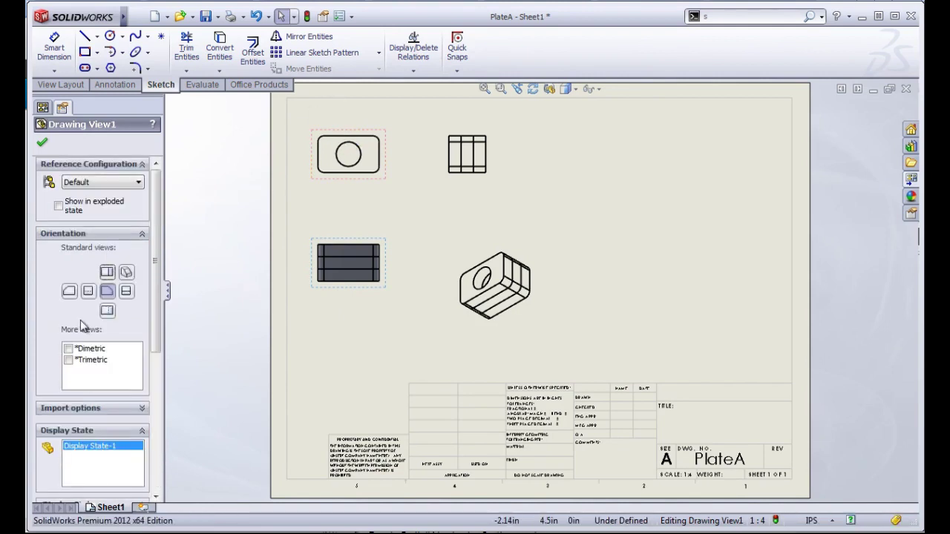
scroll(158, 316, down, 5)
click(97, 405)
click(102, 421)
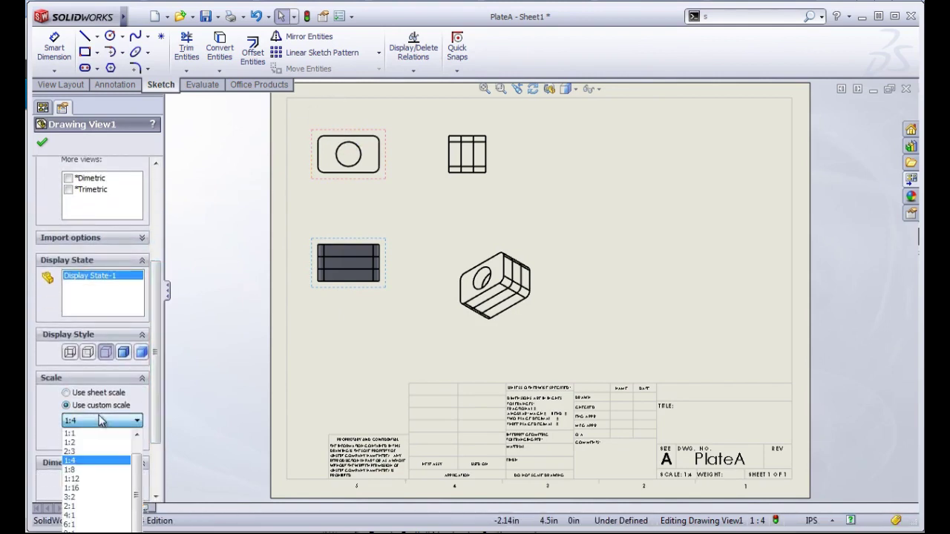
click(97, 442)
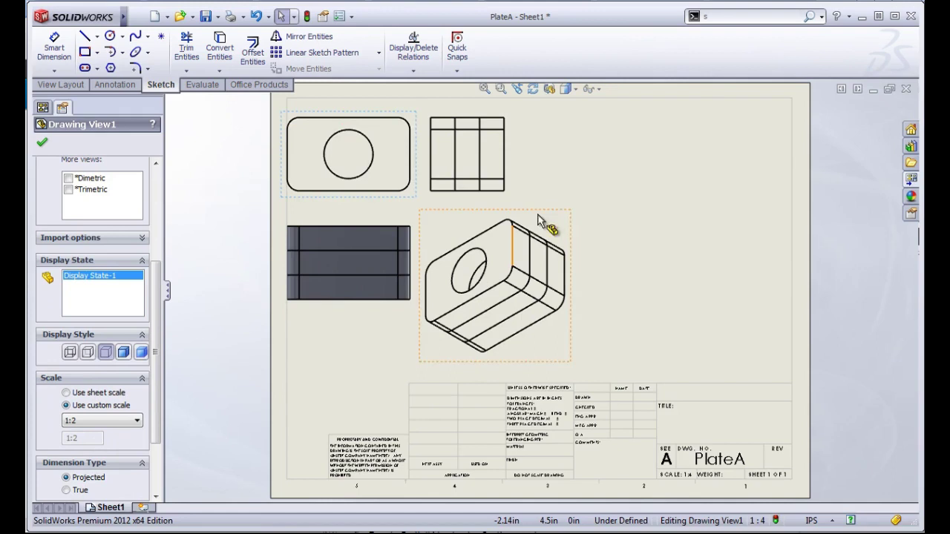
Return the lower-left and side views to the 1:4 sheet scale.
click(42, 143)
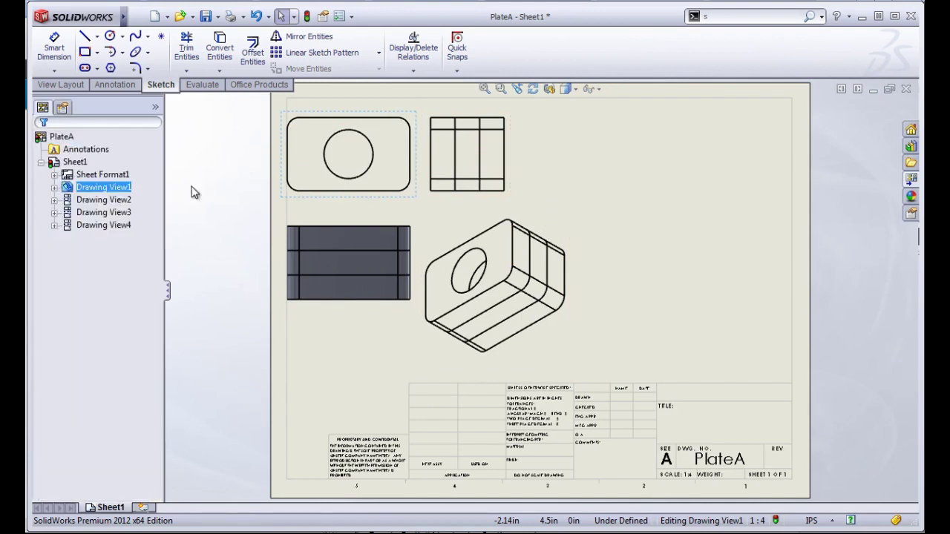
click(355, 224)
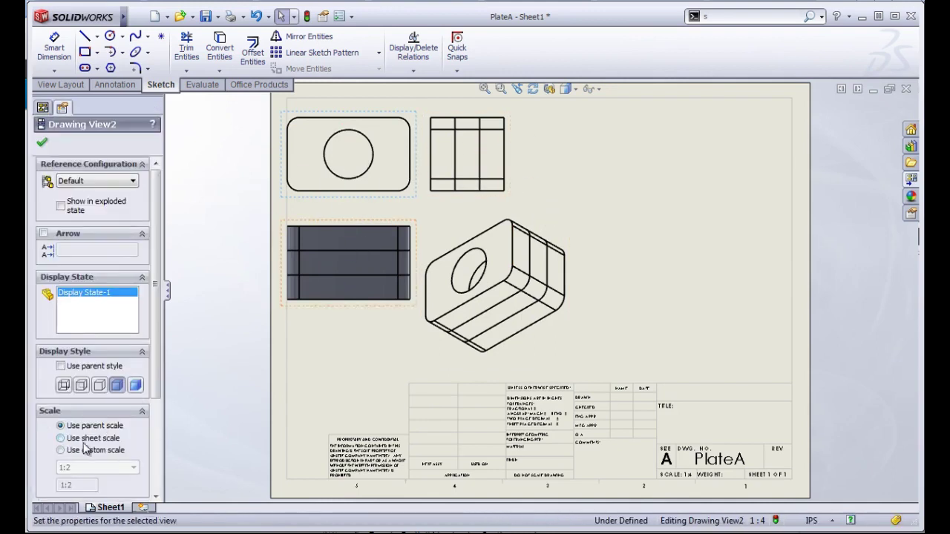
click(60, 438)
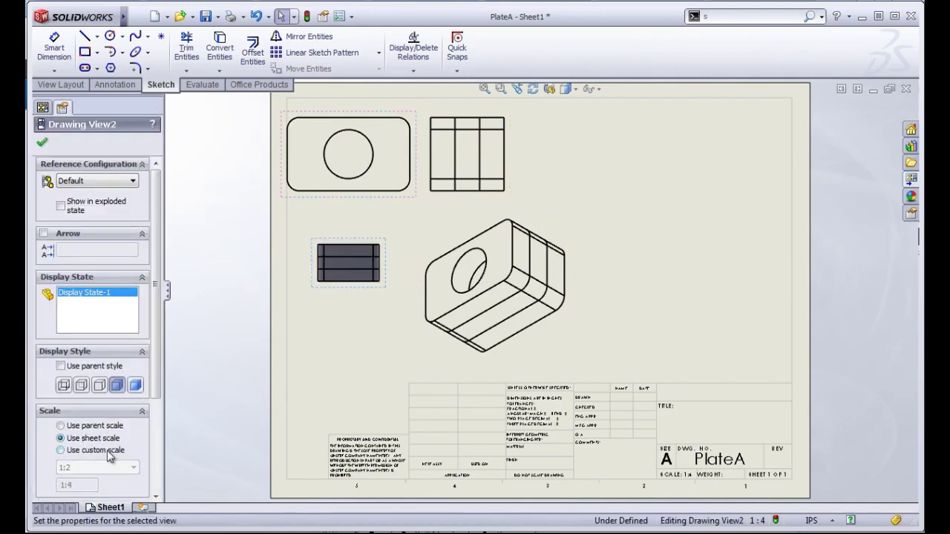
click(468, 120)
click(73, 438)
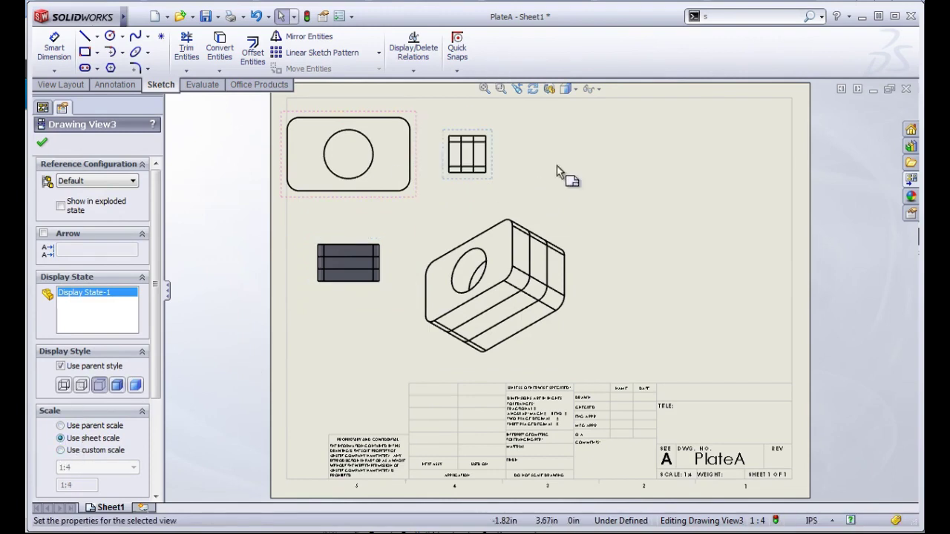
Nudge the front and side views right and put the isometric view on 1:4 sheet scale.
mouse_move(377, 111)
mouse_down()
mouse_move(420, 116)
mouse_move(393, 117)
mouse_up()
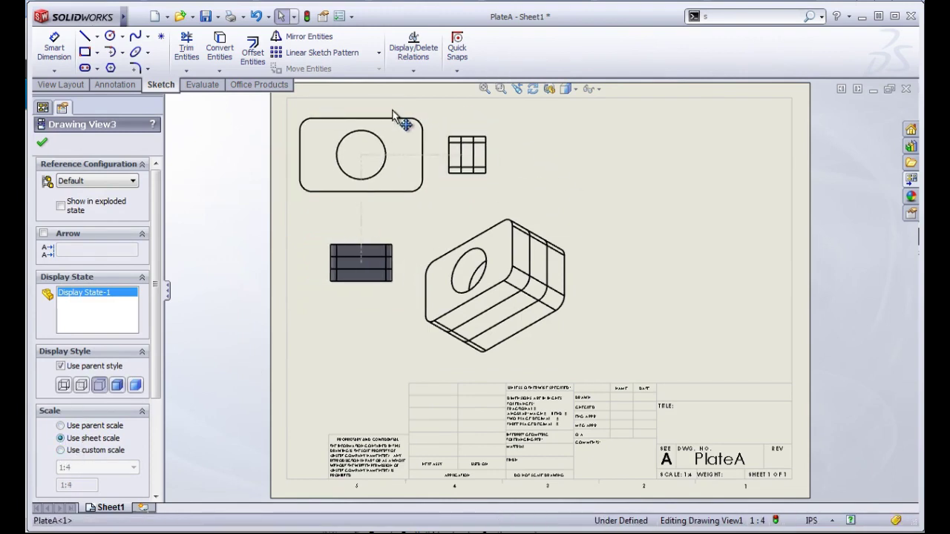
drag(472, 139, 490, 124)
click(468, 268)
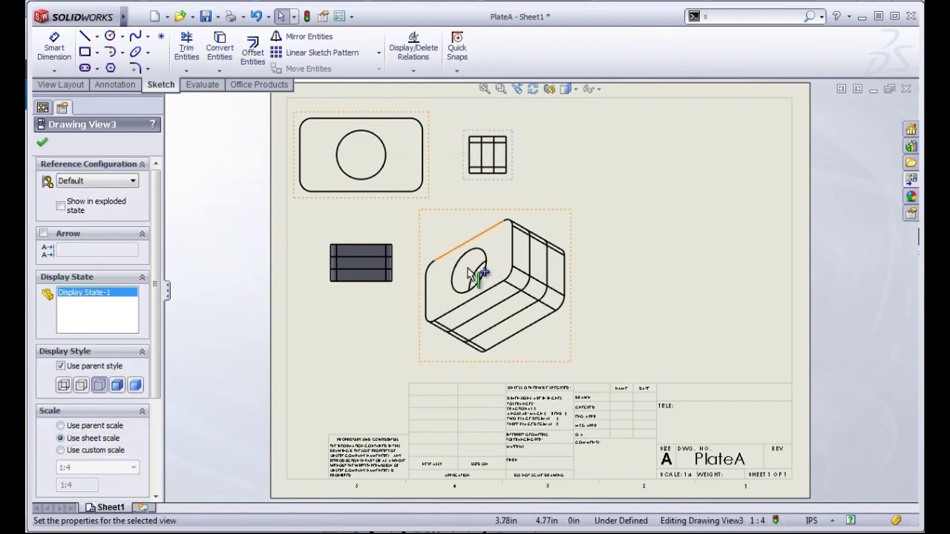
click(568, 211)
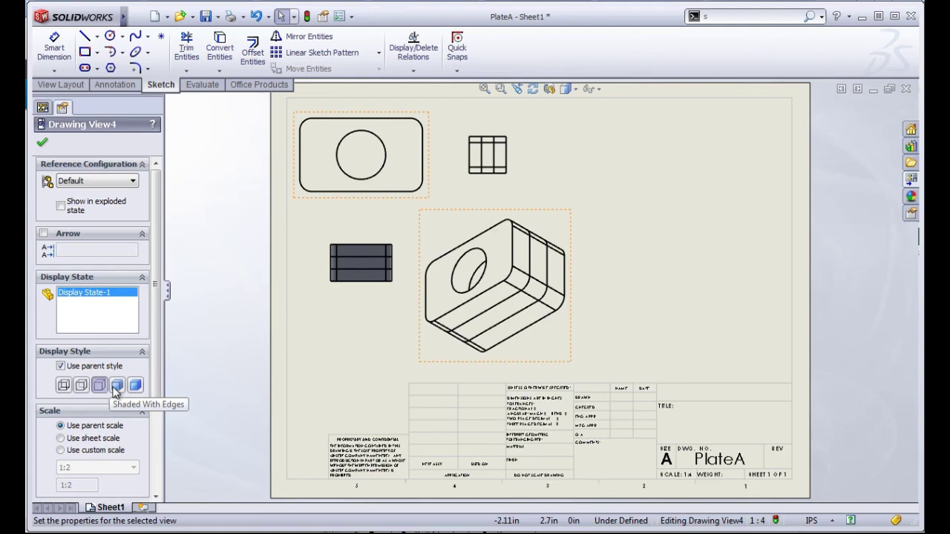
click(91, 439)
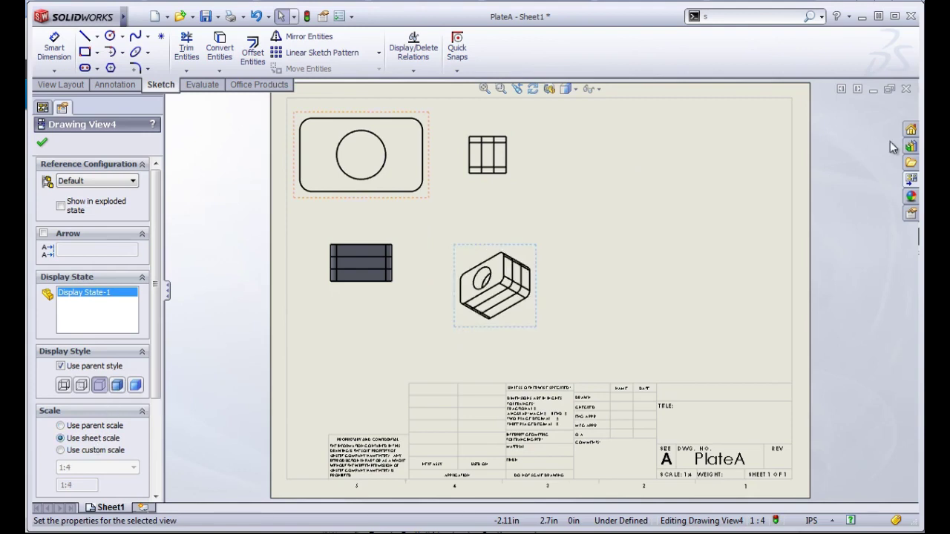
click(911, 181)
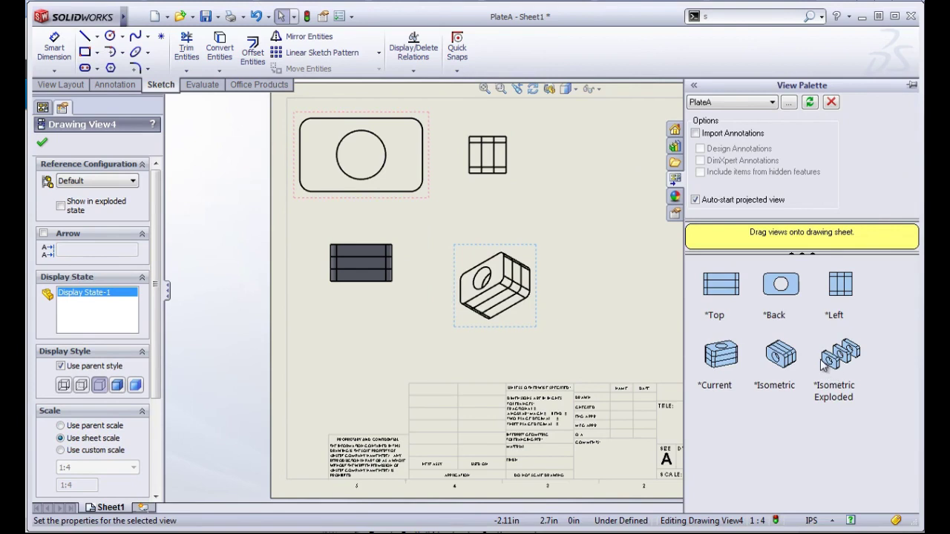
Place the *Isometric Exploded view at the sheet's upper right and nudge it into position.
mouse_move(852, 359)
mouse_down()
mouse_move(518, 200)
mouse_move(725, 154)
mouse_move(674, 198)
mouse_move(694, 187)
mouse_up()
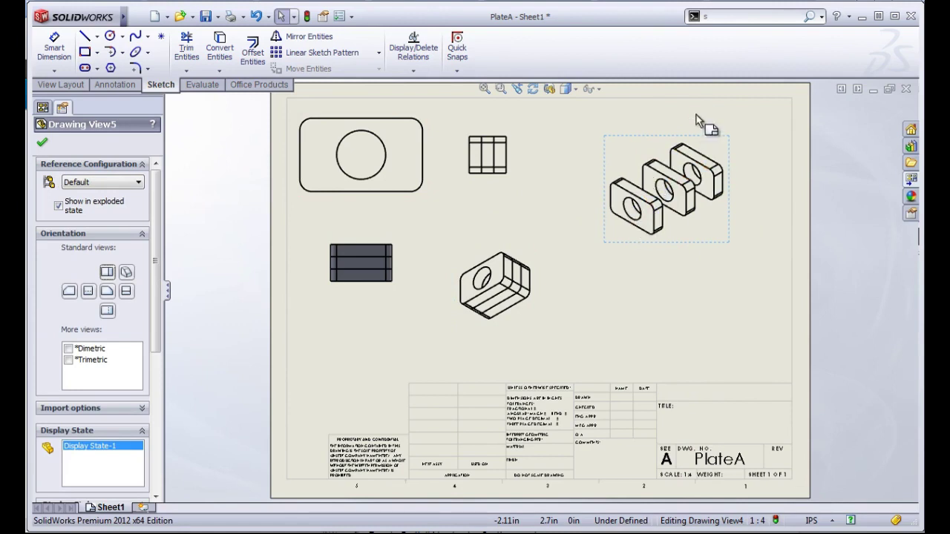
drag(650, 140, 655, 147)
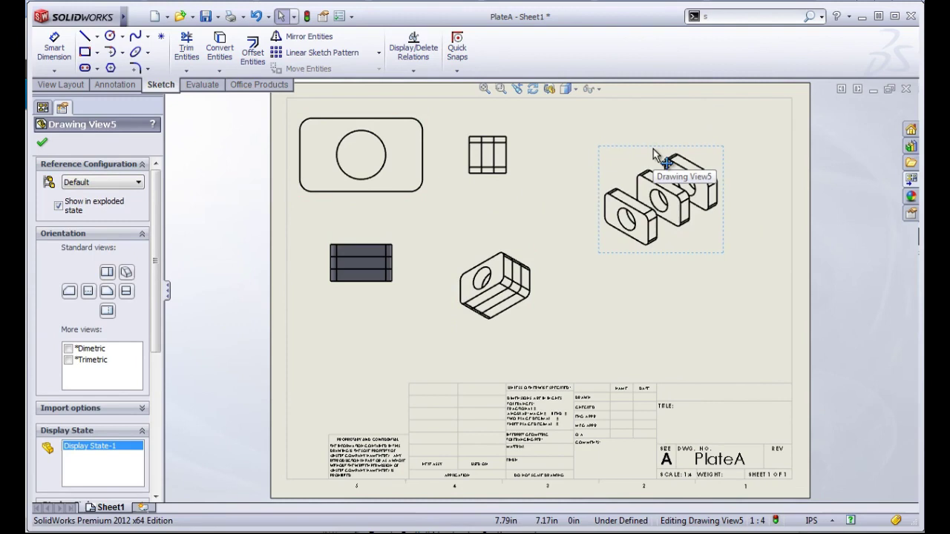
right_click(651, 152)
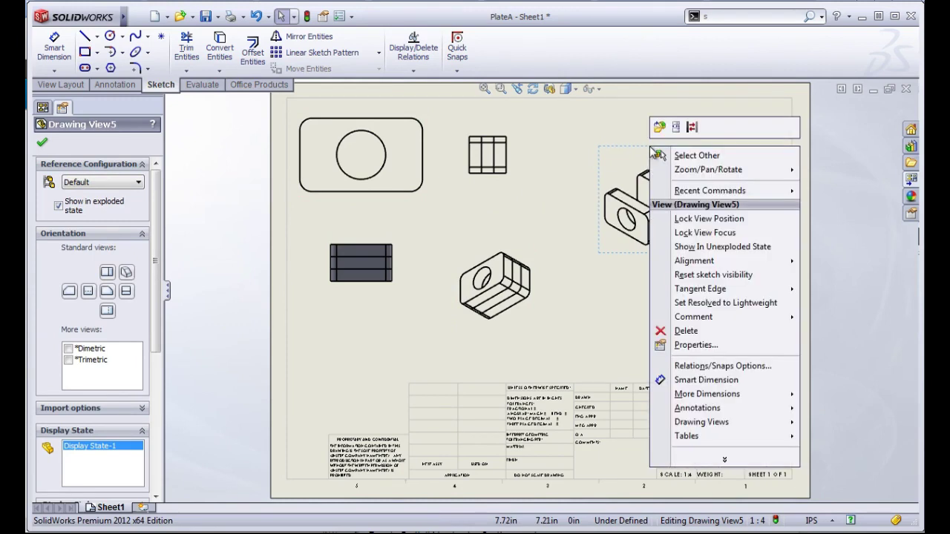
Turn on Show in exploded state for the view beside the front view and move it right.
click(486, 146)
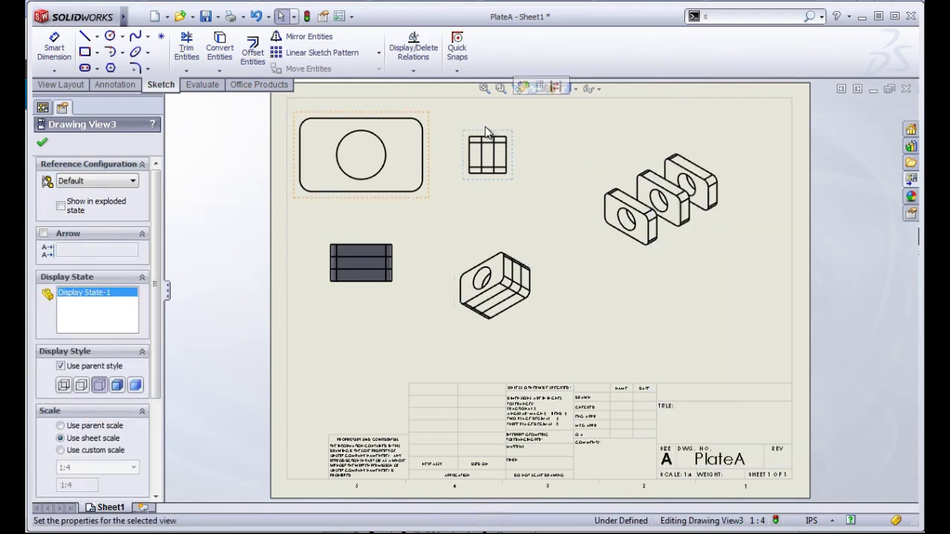
right_click(479, 137)
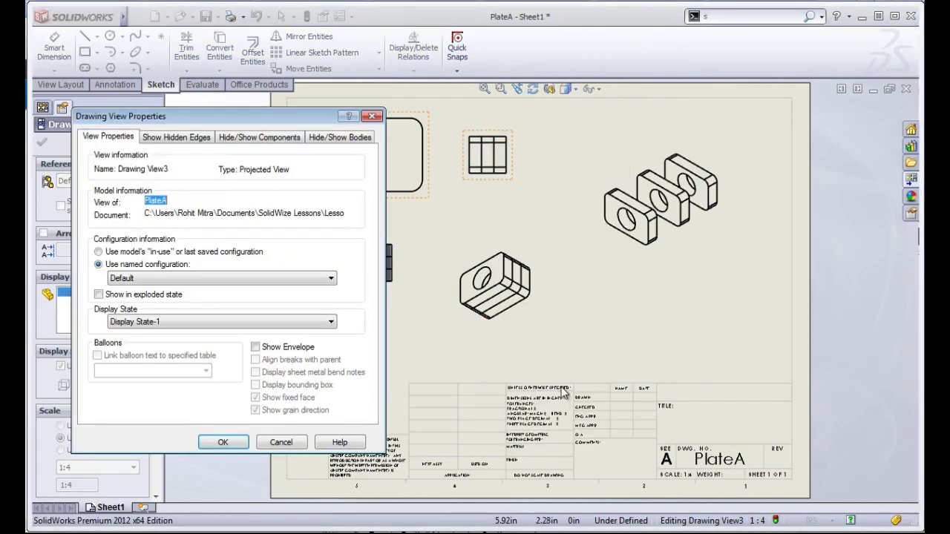
click(99, 294)
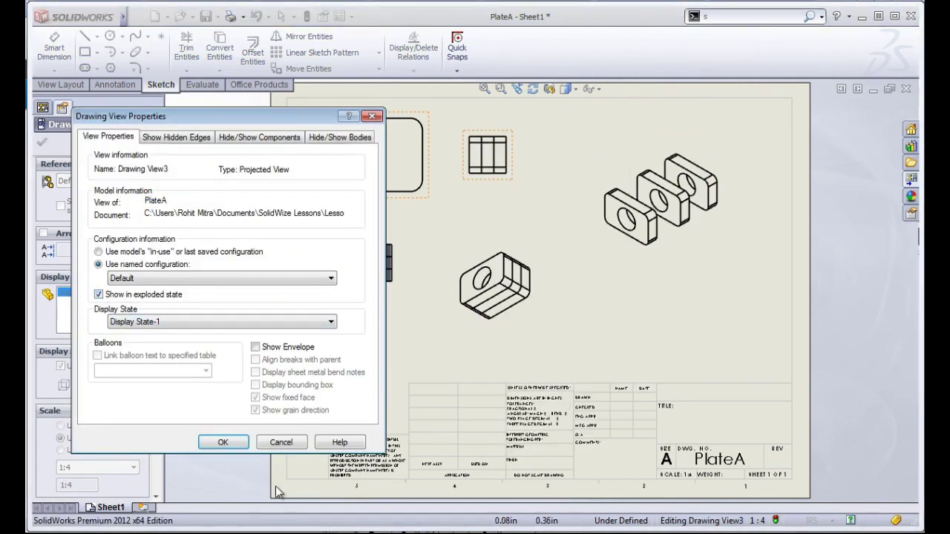
click(223, 442)
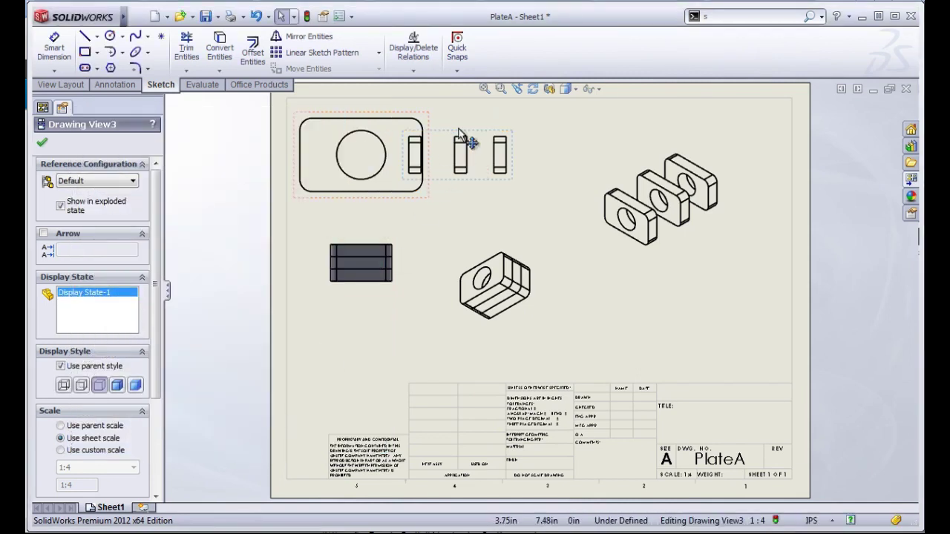
mouse_move(460, 136)
mouse_down()
mouse_move(527, 144)
mouse_move(512, 144)
mouse_up()
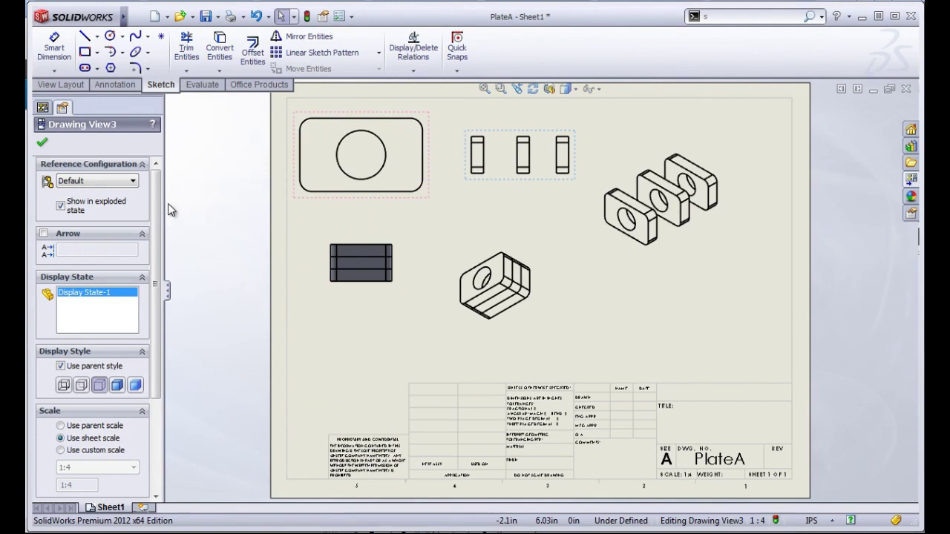
Cut section A-A with a vertical line through the lower-left view and place it alongside.
click(61, 86)
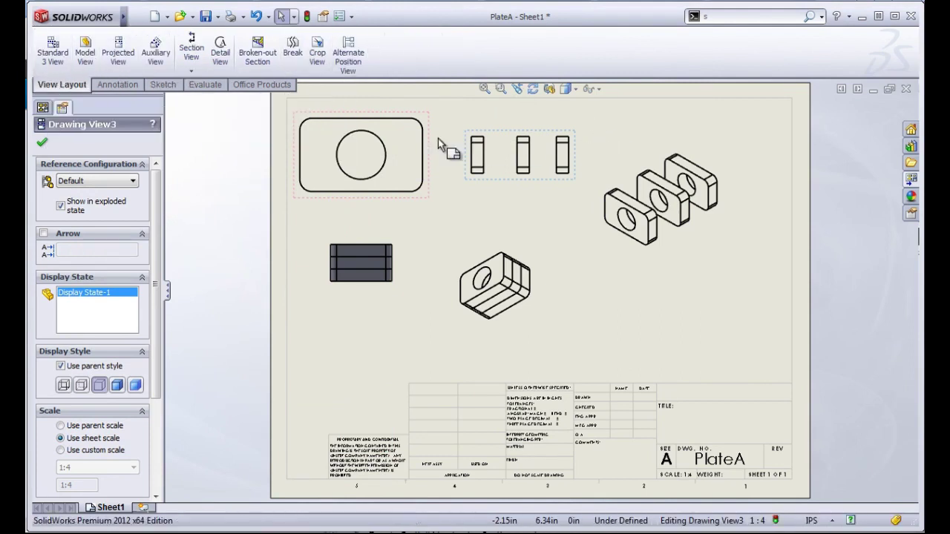
click(198, 49)
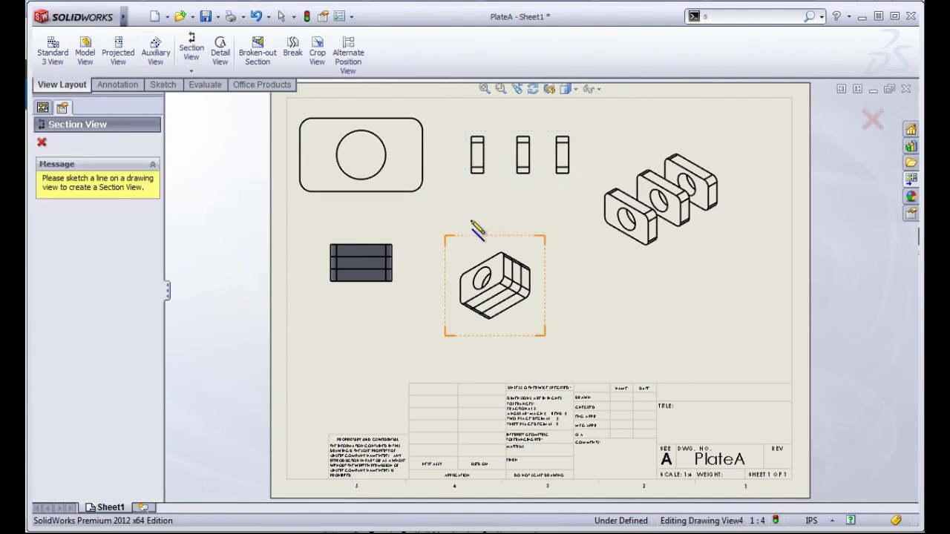
click(369, 230)
click(383, 327)
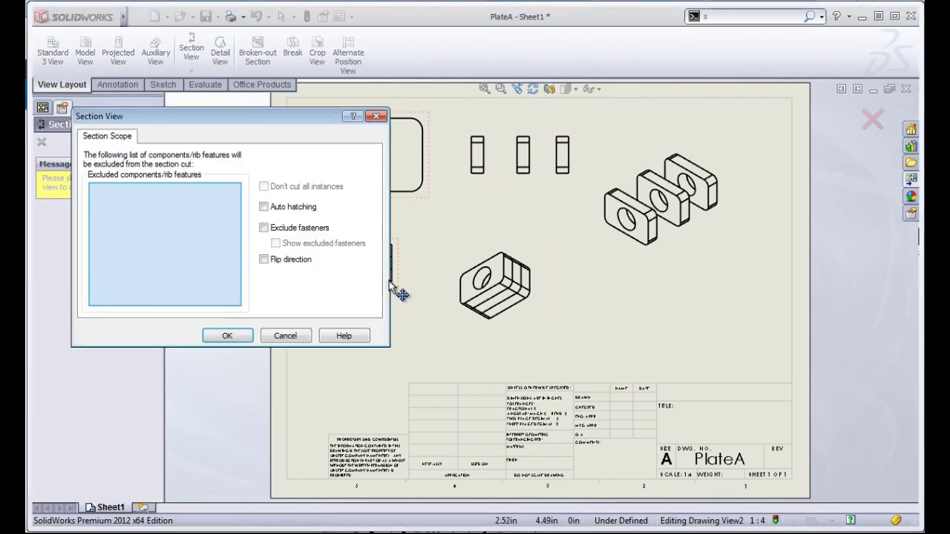
click(219, 336)
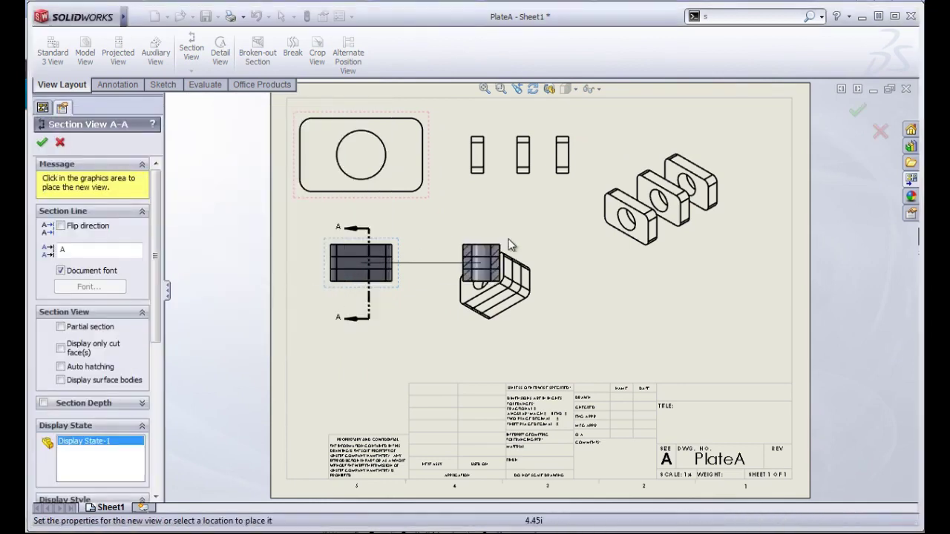
click(429, 264)
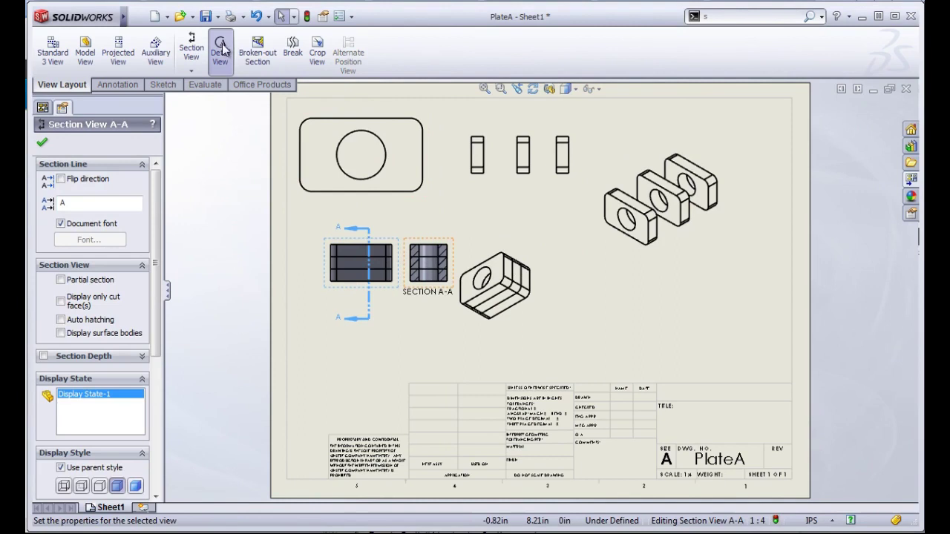
Circle the isometric view's corner and place Detail B at scale 1:2 to its right.
click(219, 51)
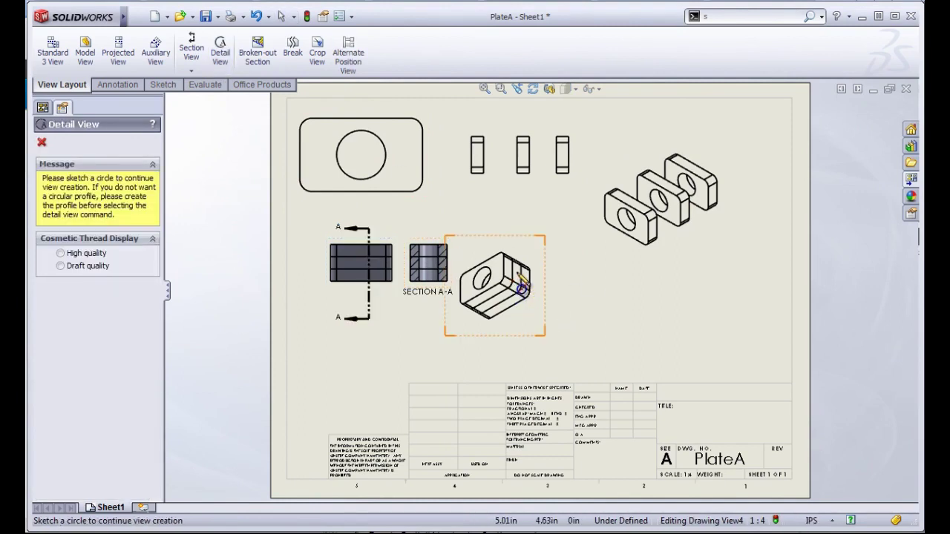
click(518, 270)
click(547, 273)
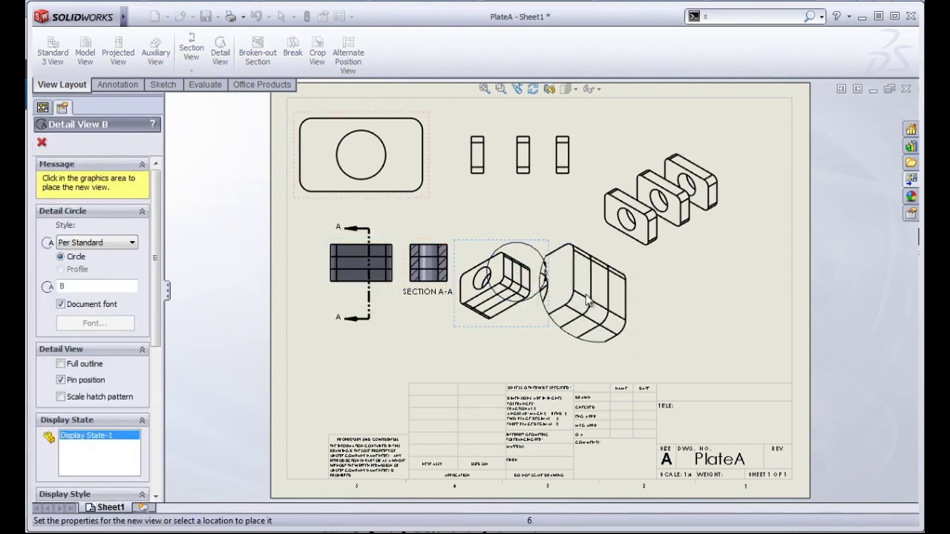
click(617, 304)
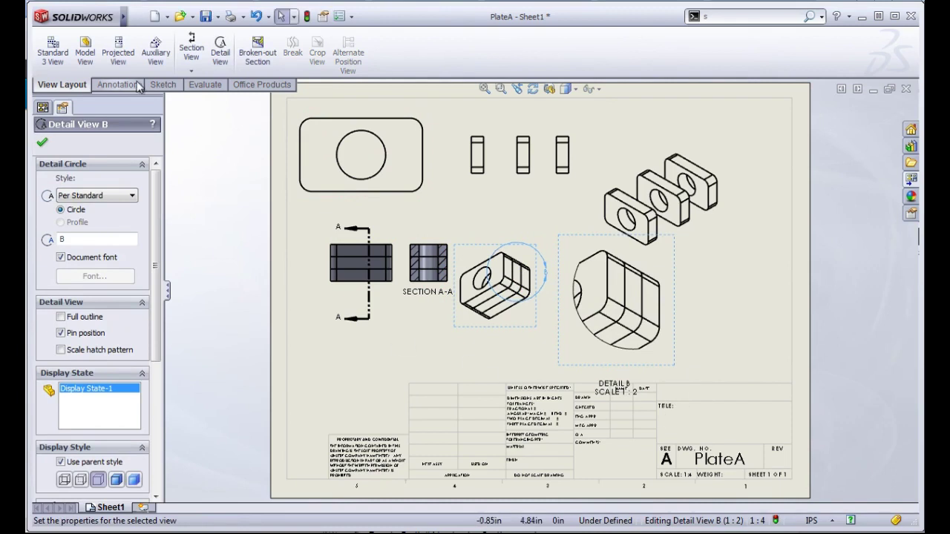
click(113, 84)
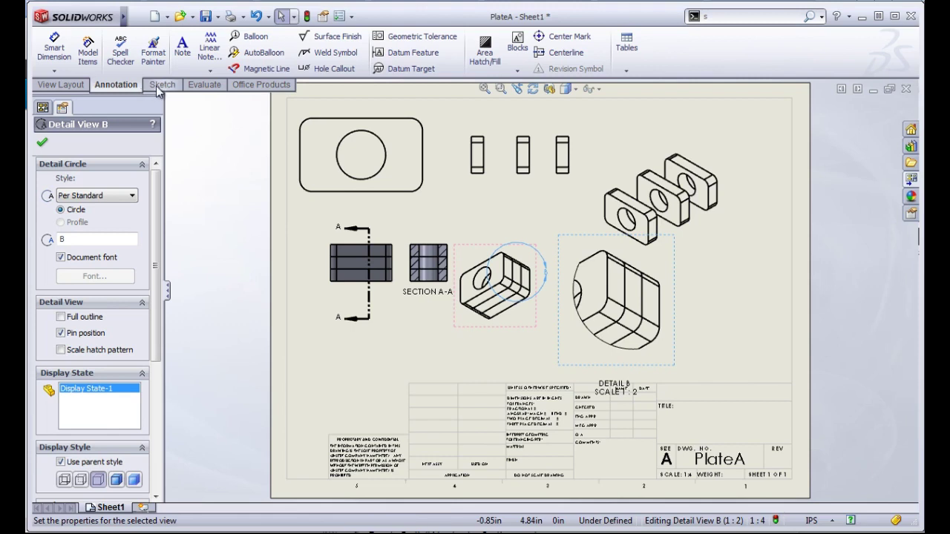
click(162, 85)
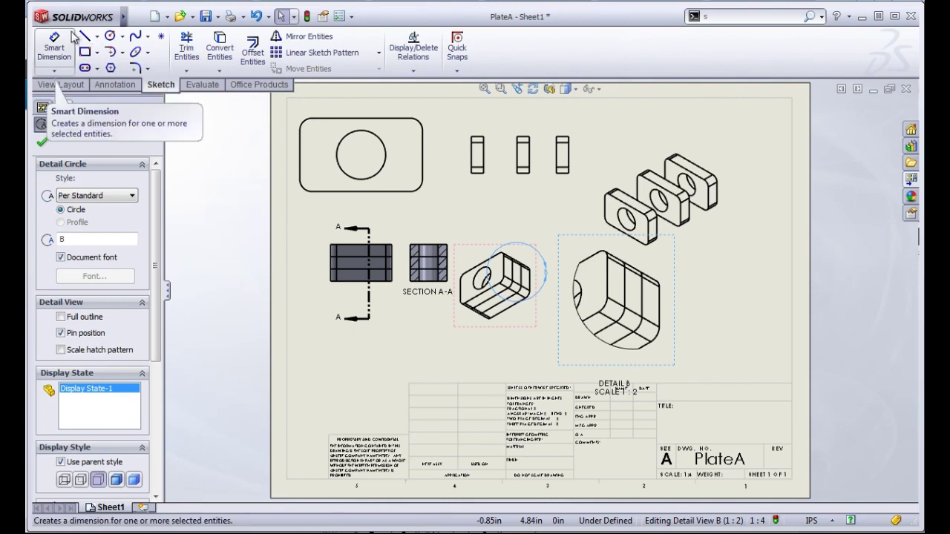
Dimension the top-left PlateA view: 5.00 width below it, 3.00 height on its right.
click(55, 46)
click(300, 146)
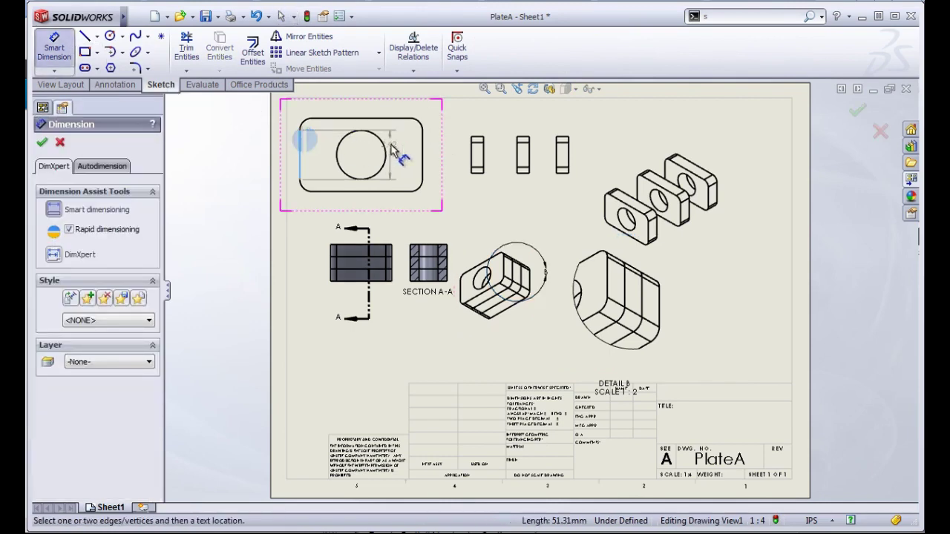
click(423, 154)
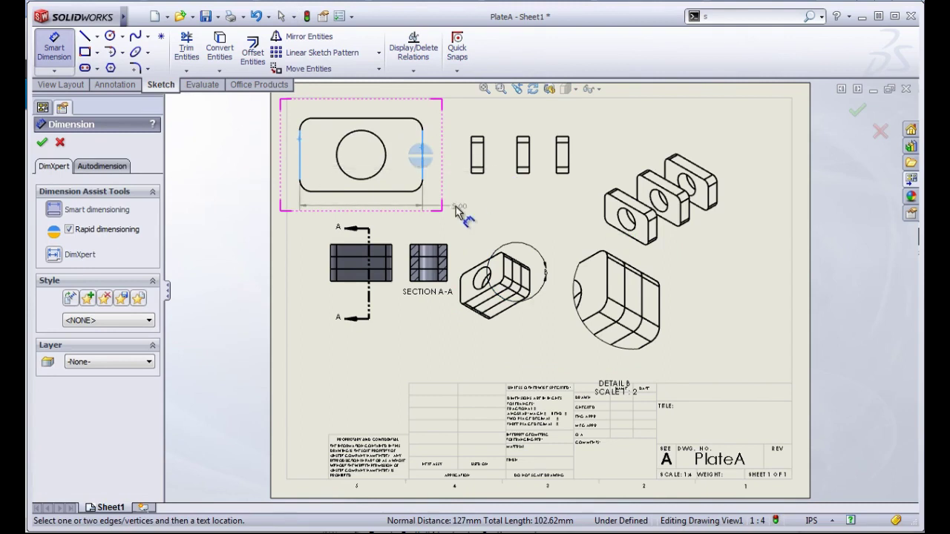
click(412, 214)
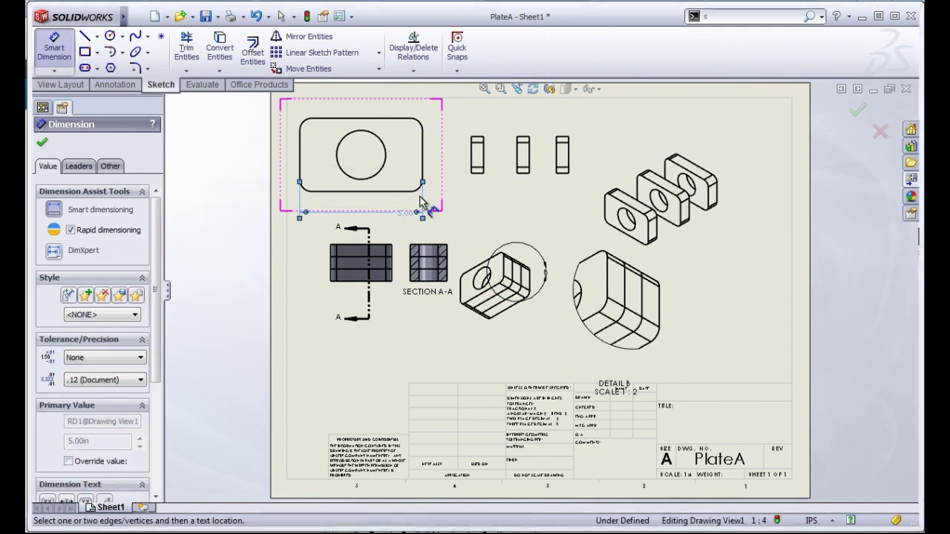
click(386, 191)
click(407, 119)
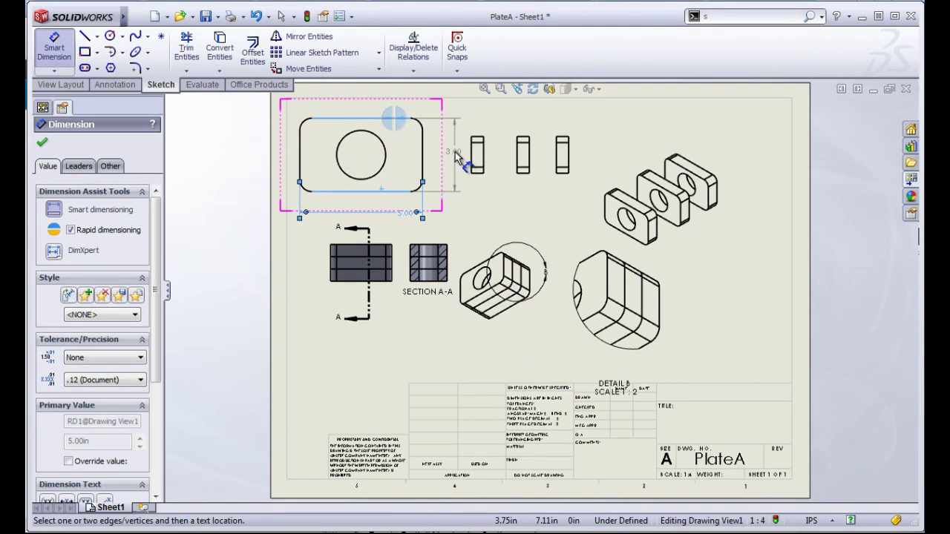
click(405, 129)
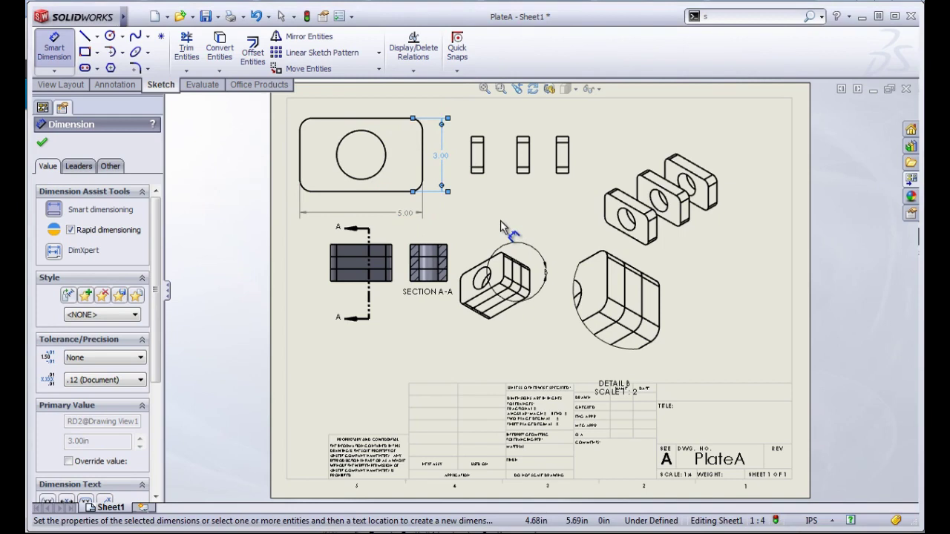
click(377, 225)
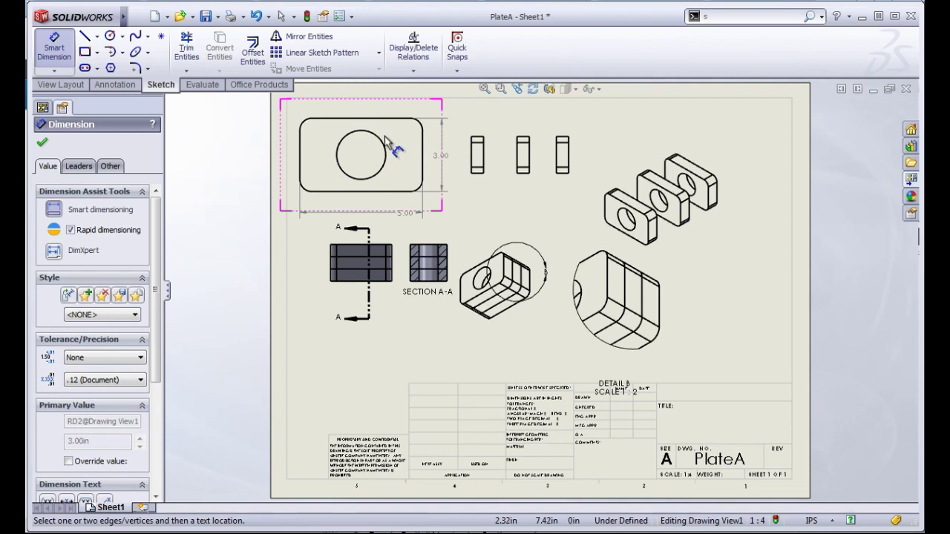
Look through the File and Insert menus, then return to the View Layout commands.
click(134, 17)
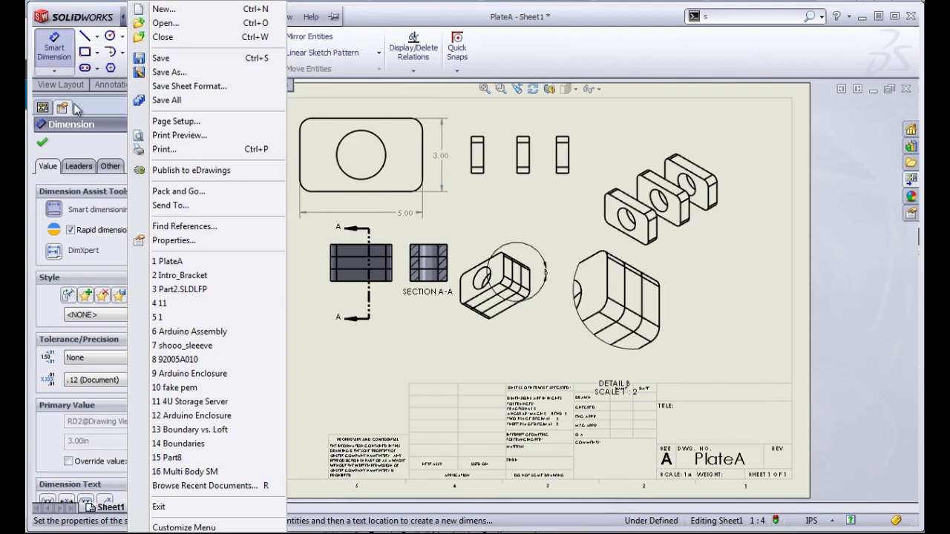
click(758, 173)
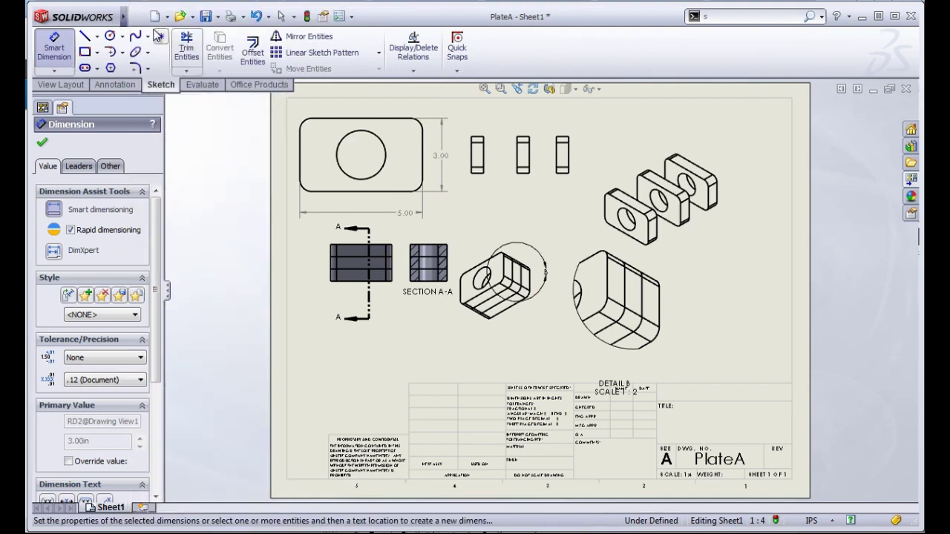
click(215, 17)
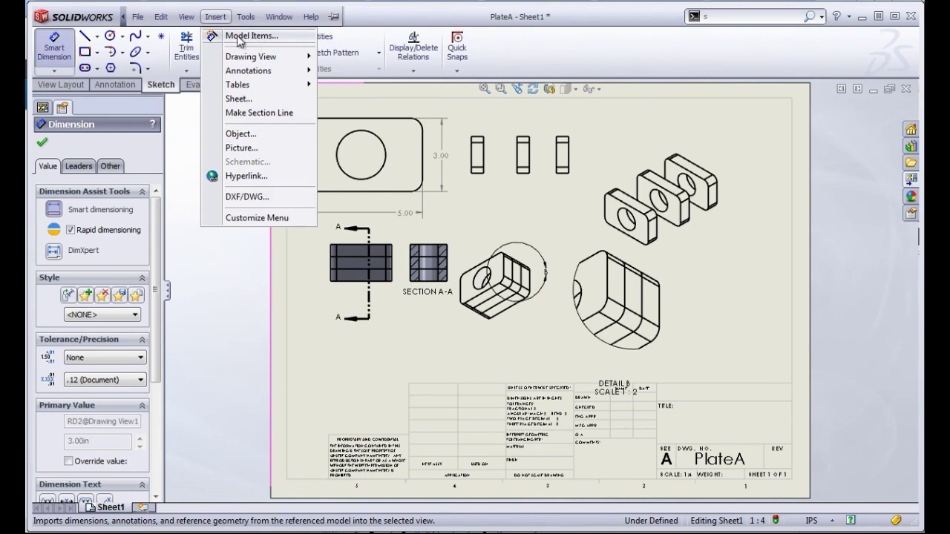
click(240, 296)
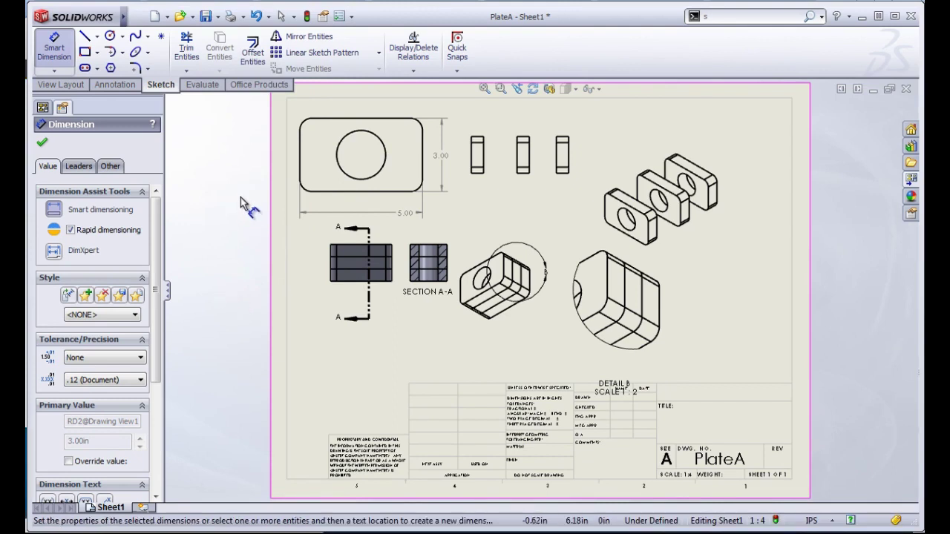
click(127, 84)
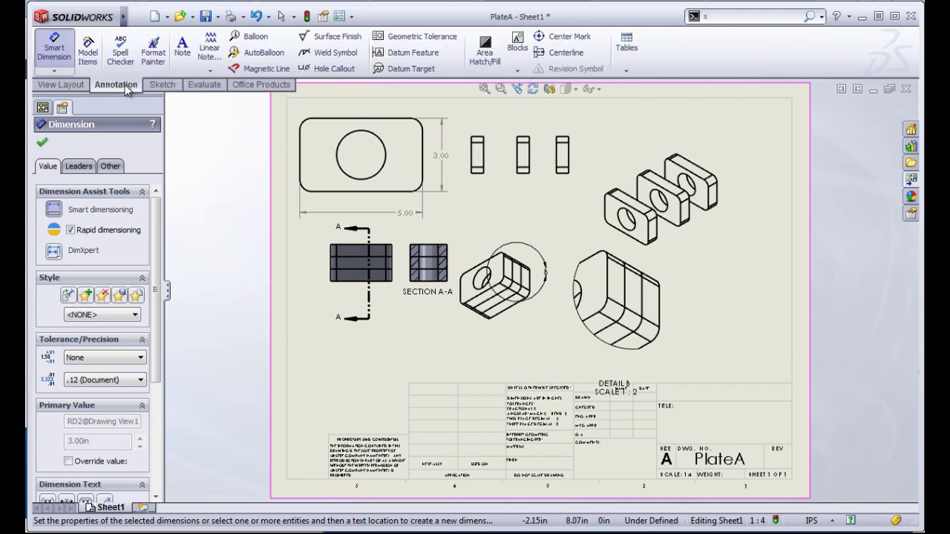
click(62, 85)
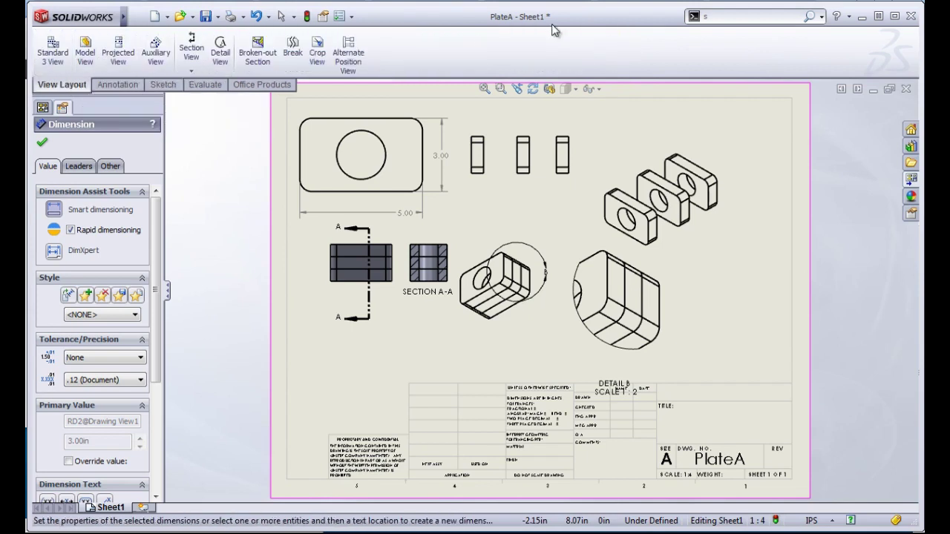